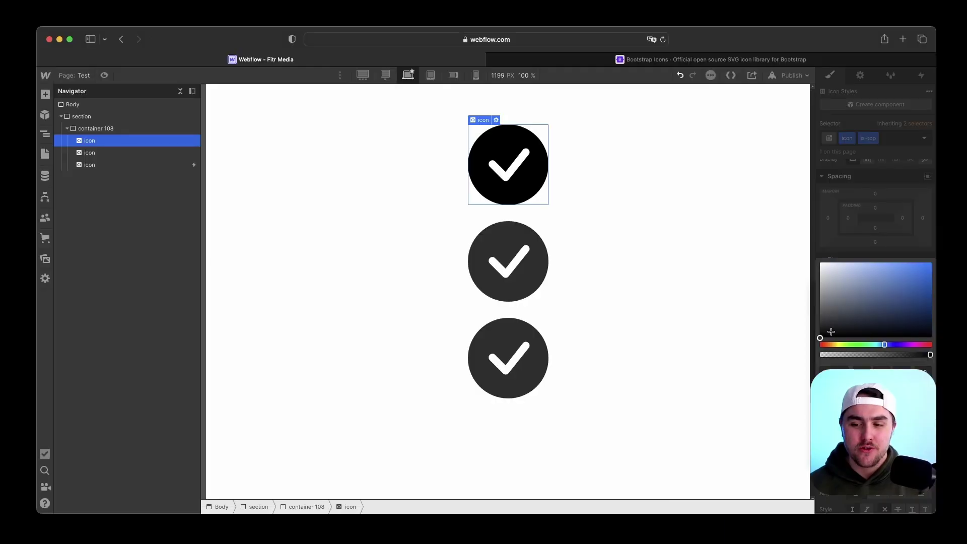
Change the top check icon's colour to teal, then go to the Bootstrap Icons website.
{"action": "left_click", "coordinate": [759, 123]}
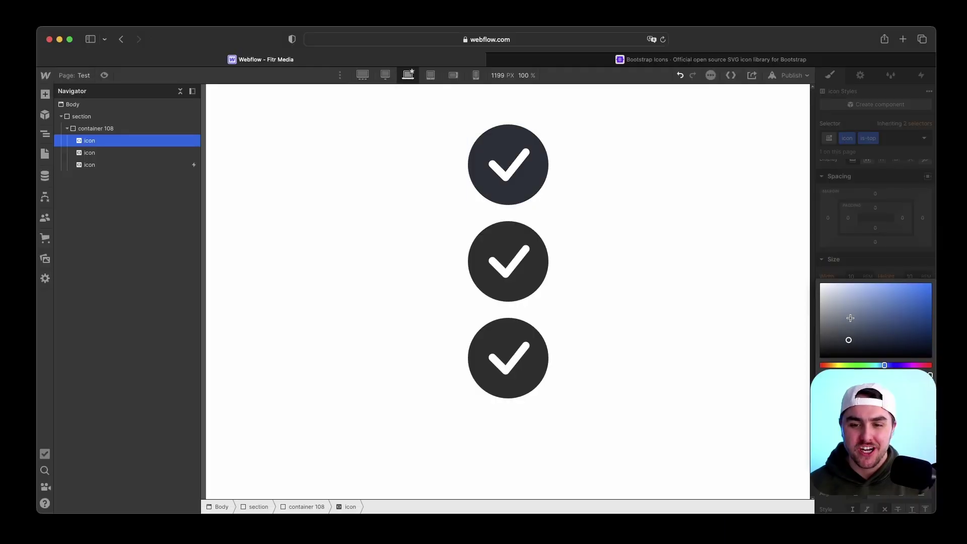
{"action": "left_click_drag", "start_coordinate": [850, 318], "coordinate": [897, 293]}
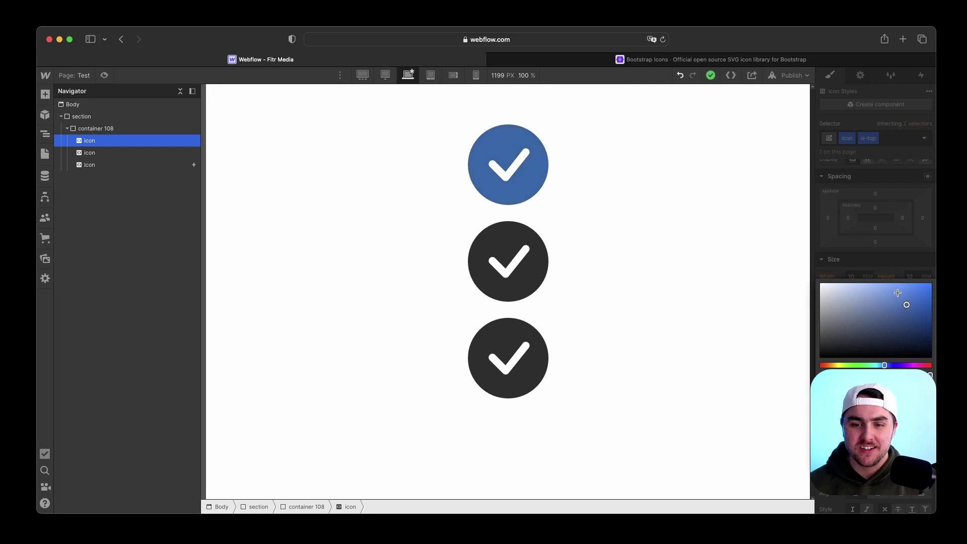
{"action": "mouse_move", "coordinate": [885, 366]}
{"action": "left_mouse_down"}
{"action": "mouse_move", "coordinate": [851, 366]}
{"action": "mouse_move", "coordinate": [877, 365]}
{"action": "left_mouse_up"}
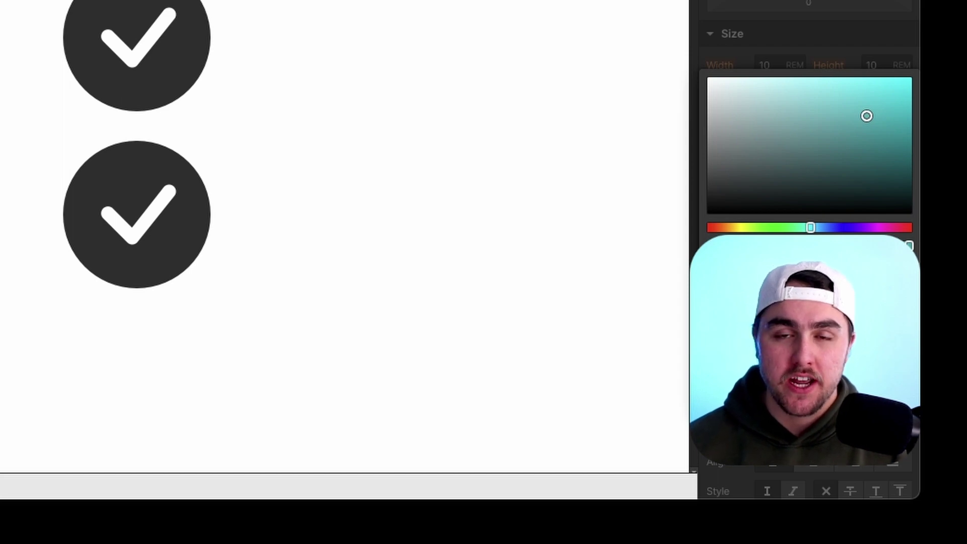
{"action": "key", "text": "Escape"}
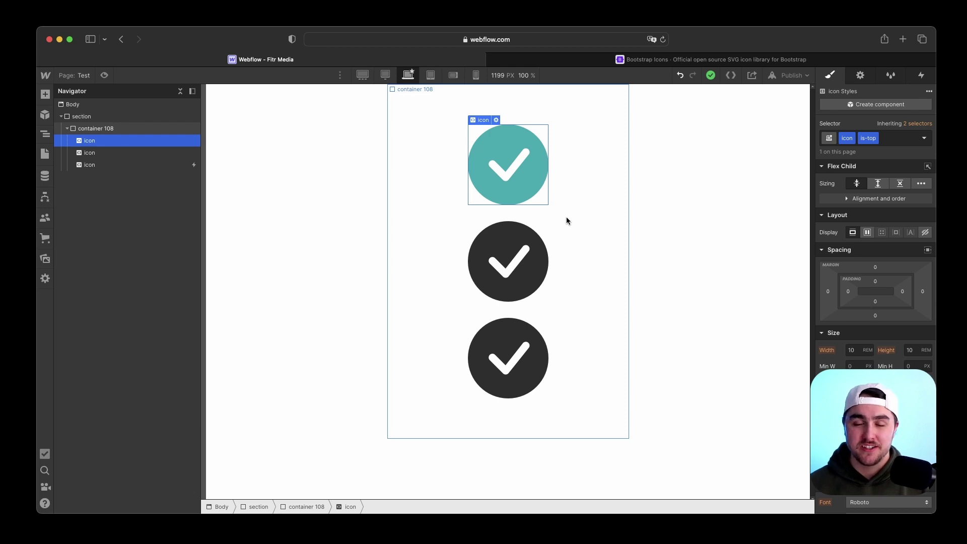
{"action": "left_click", "coordinate": [614, 63]}
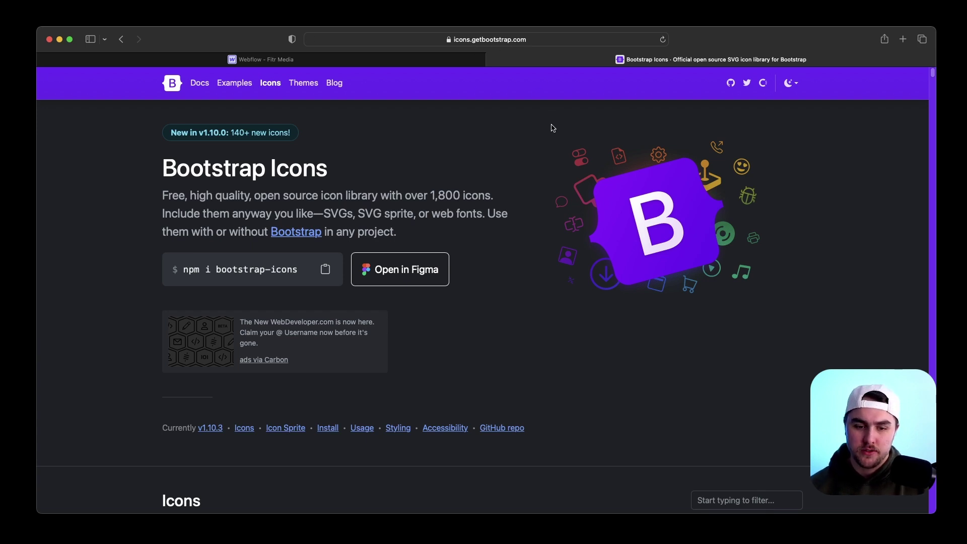
Copy the SVG code from the '1 circle fill' icon's detail page.
{"action": "scroll", "coordinate": [579, 176], "scroll_direction": "down", "scroll_amount": 5}
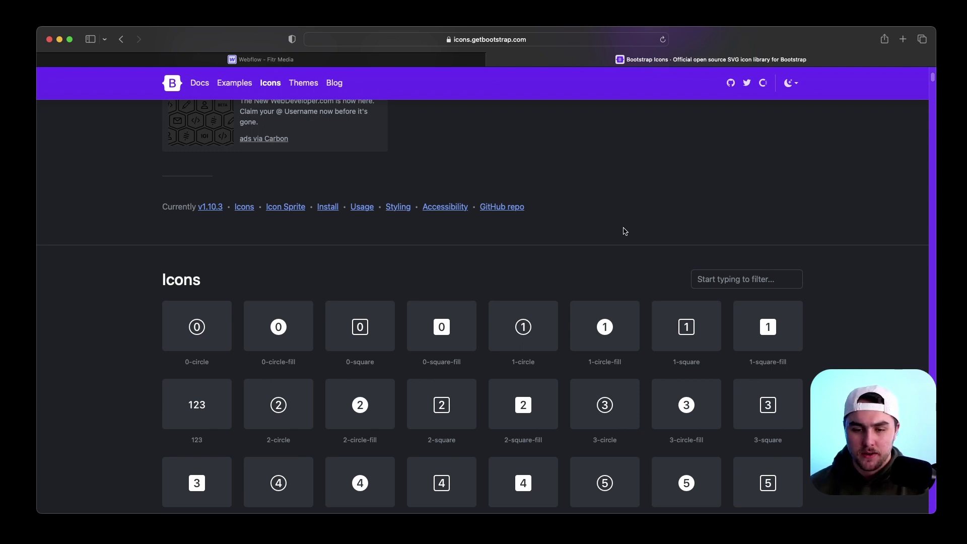
{"action": "left_click", "coordinate": [612, 331]}
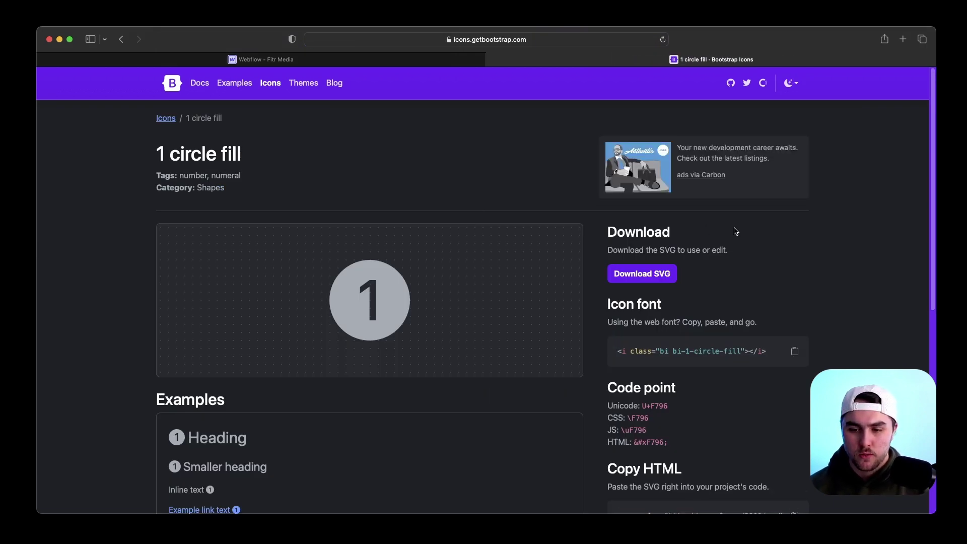
{"action": "scroll", "coordinate": [755, 227], "scroll_direction": "down", "scroll_amount": 3}
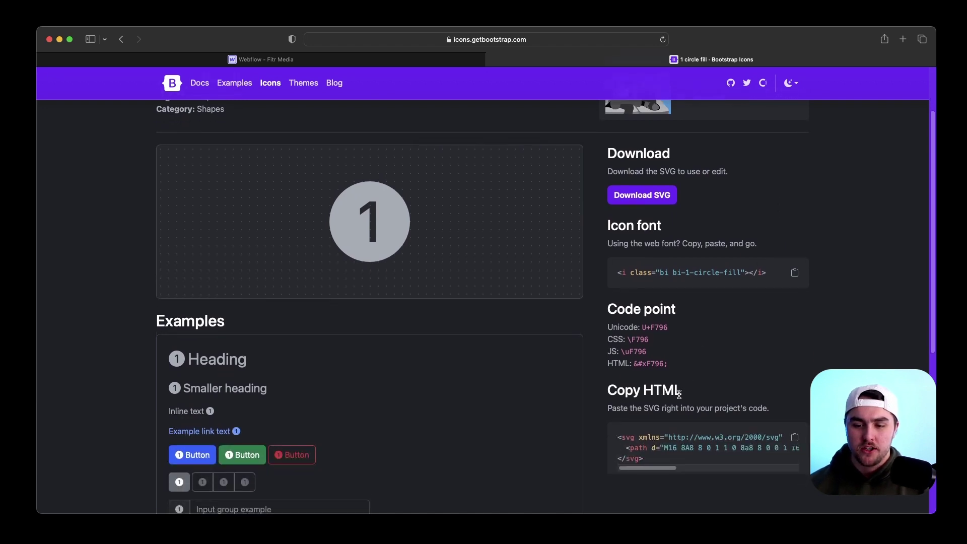
{"action": "left_click", "coordinate": [797, 438]}
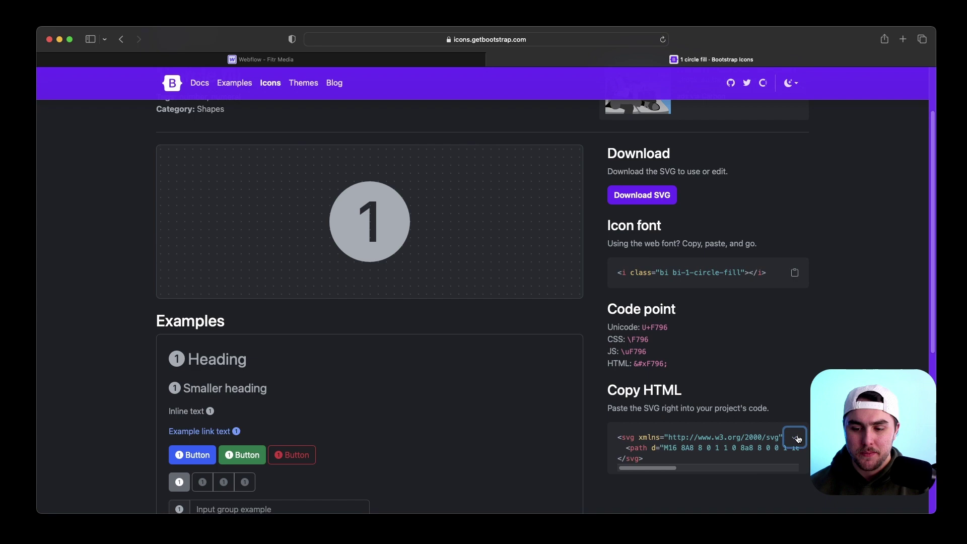
Add an HTML Embed to container 108 with the pasted 1-circle-fill SVG and save it.
{"action": "left_click", "coordinate": [380, 60]}
{"action": "left_click", "coordinate": [585, 359]}
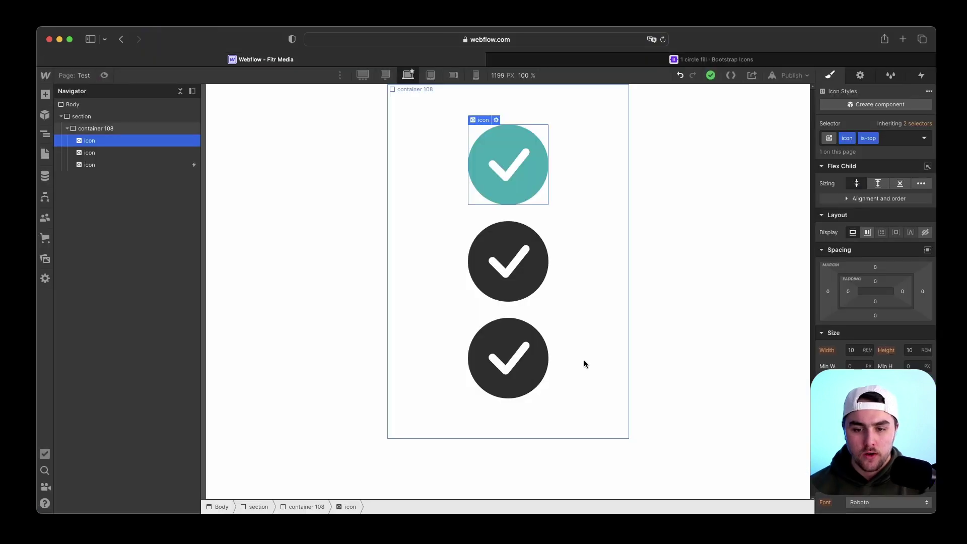
{"action": "key", "text": "super+e"}
{"action": "type", "text": "emb"}
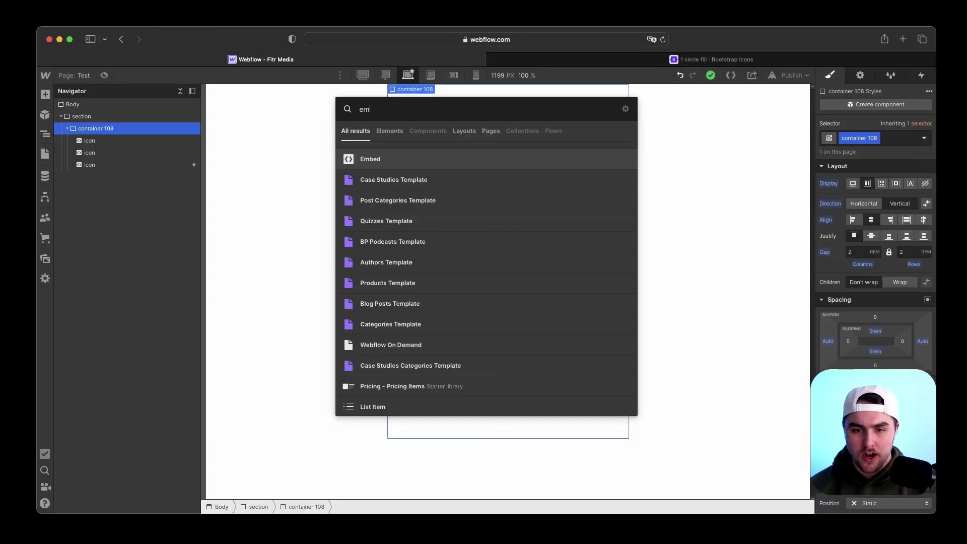
{"action": "key", "text": "BackSpace"}
{"action": "key", "text": "BackSpace"}
{"action": "type", "text": "bb"}
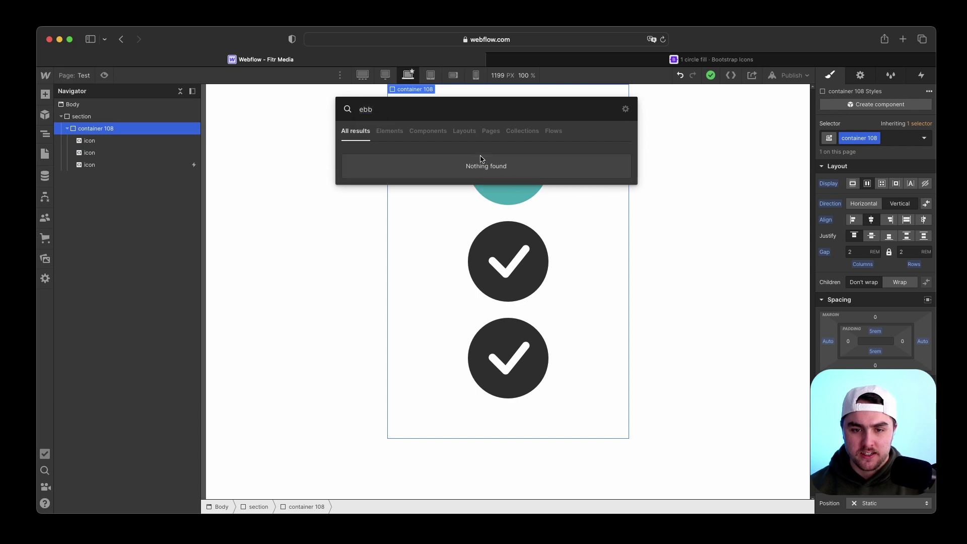
{"action": "key", "text": "Return"}
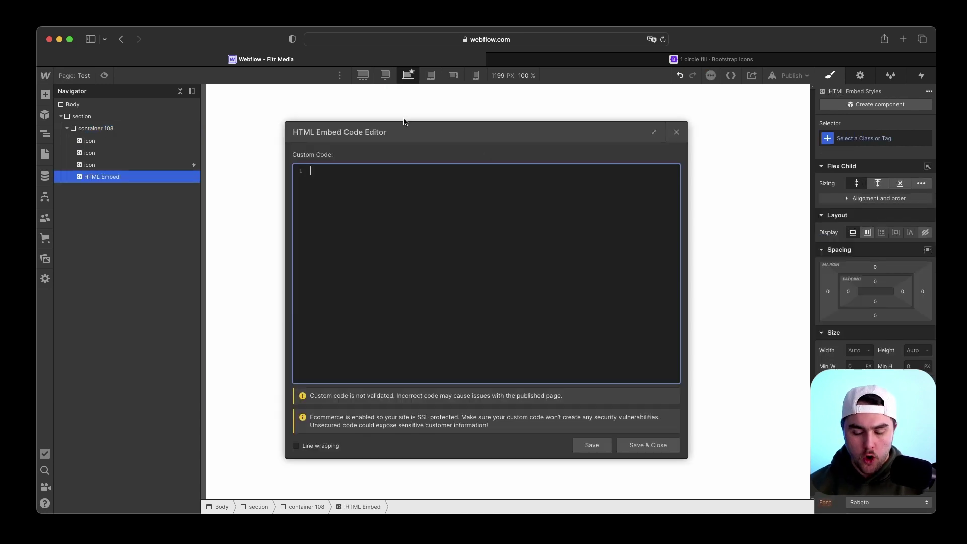
{"action": "key", "text": "super+v"}
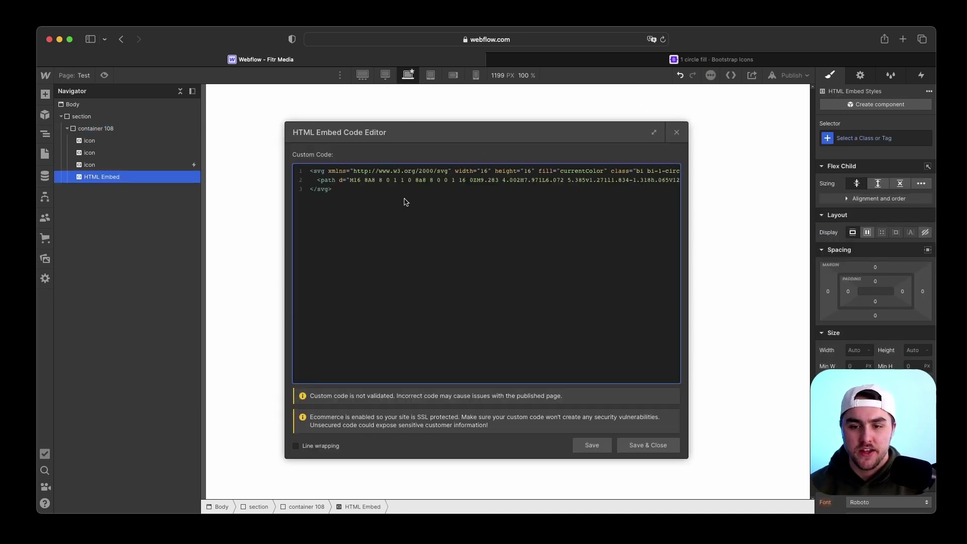
{"action": "left_click", "coordinate": [657, 445]}
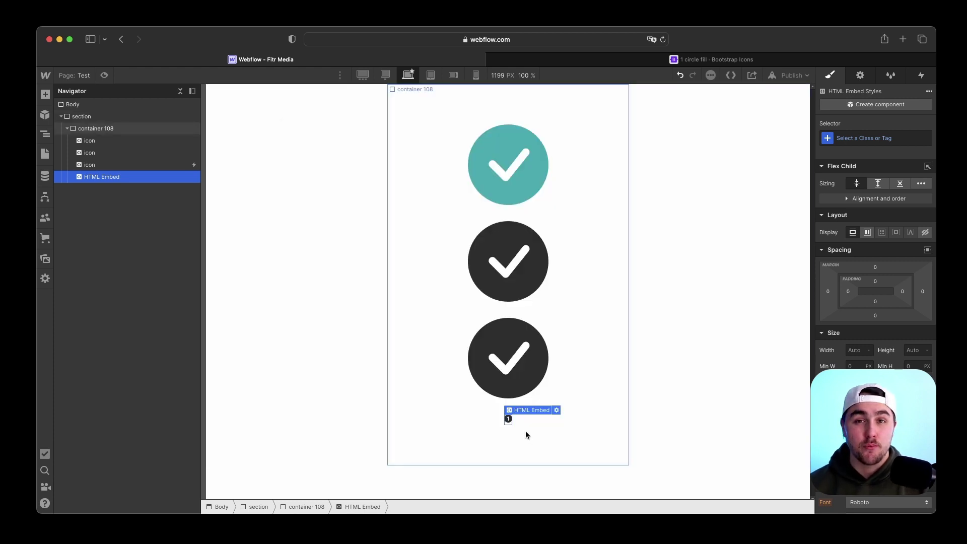
Set the embed's Typography colour to red #f11919 and reopen its SVG code.
{"action": "scroll", "coordinate": [877, 262], "scroll_direction": "down", "scroll_amount": 4}
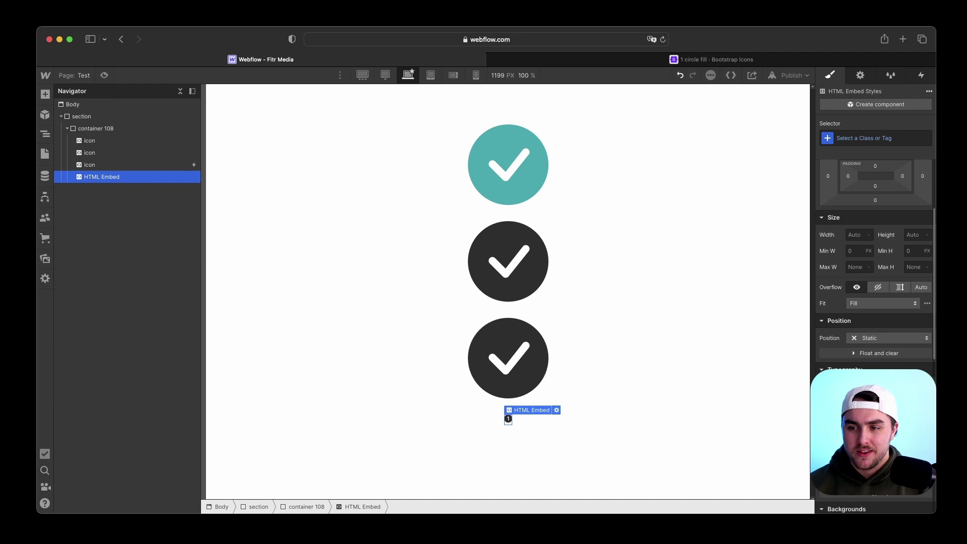
{"action": "scroll", "coordinate": [849, 225], "scroll_direction": "down", "scroll_amount": 3}
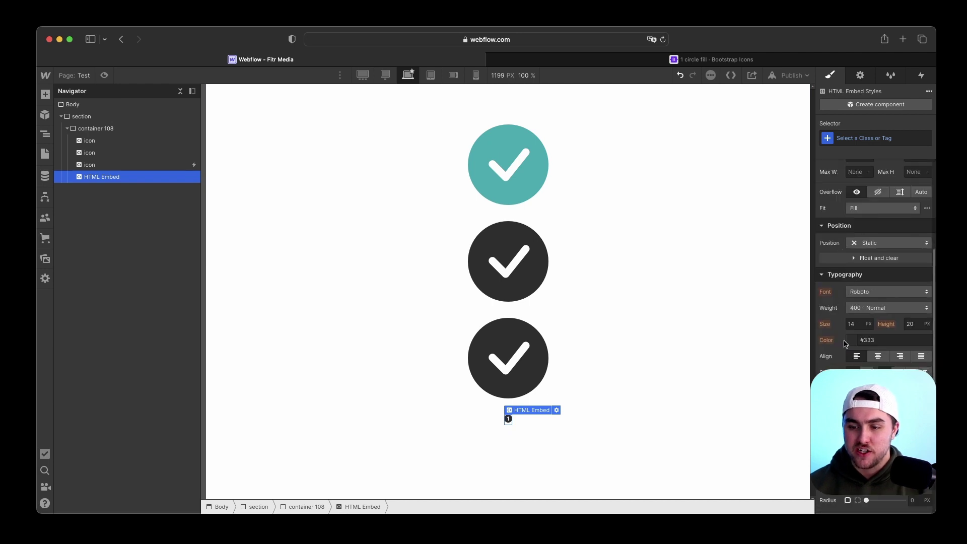
{"action": "left_click", "coordinate": [851, 340]}
{"action": "left_click", "coordinate": [875, 163]}
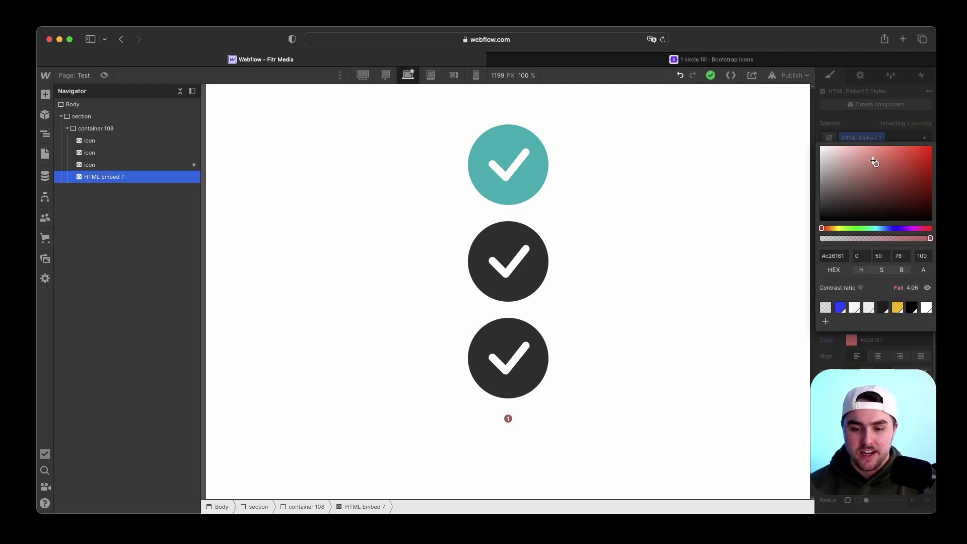
{"action": "left_click_drag", "start_coordinate": [875, 163], "coordinate": [920, 149]}
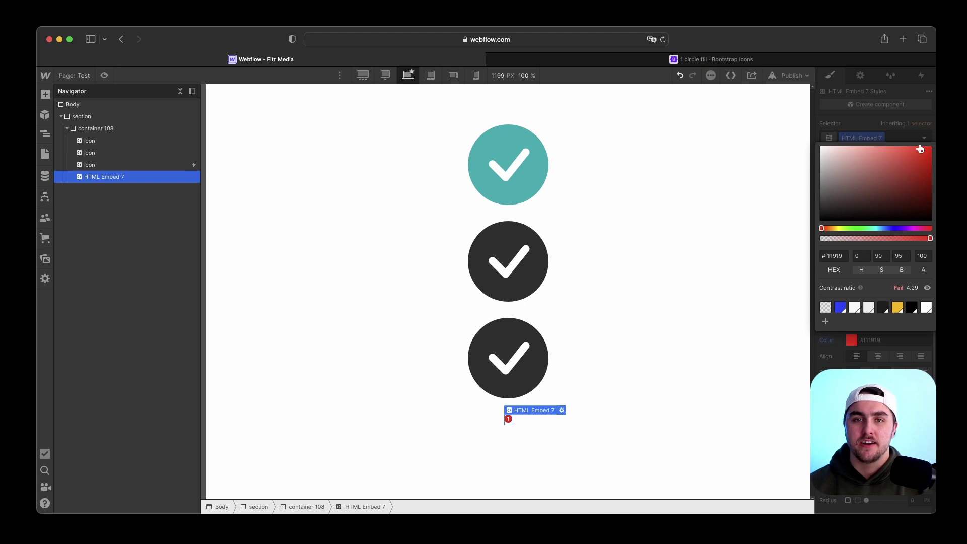
{"action": "left_click", "coordinate": [718, 364]}
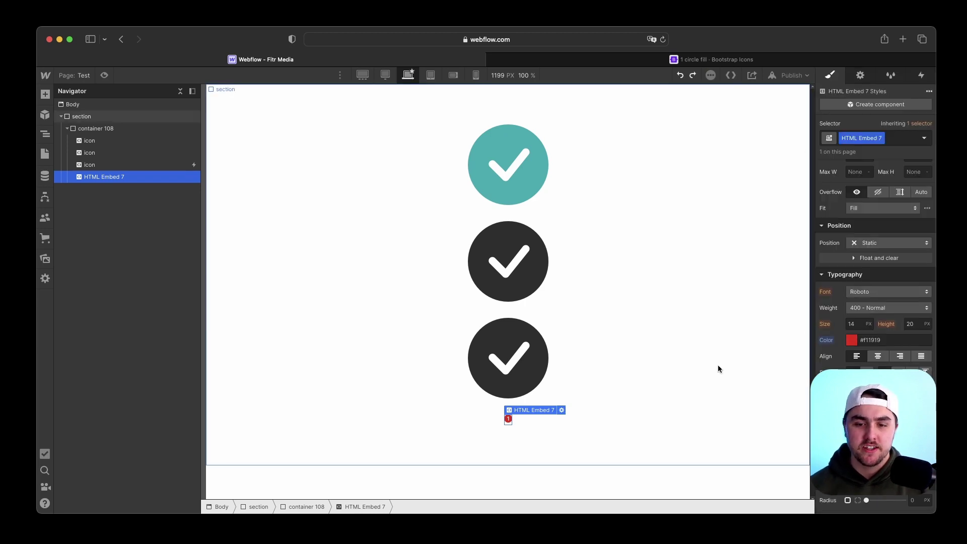
{"action": "left_click", "coordinate": [562, 410]}
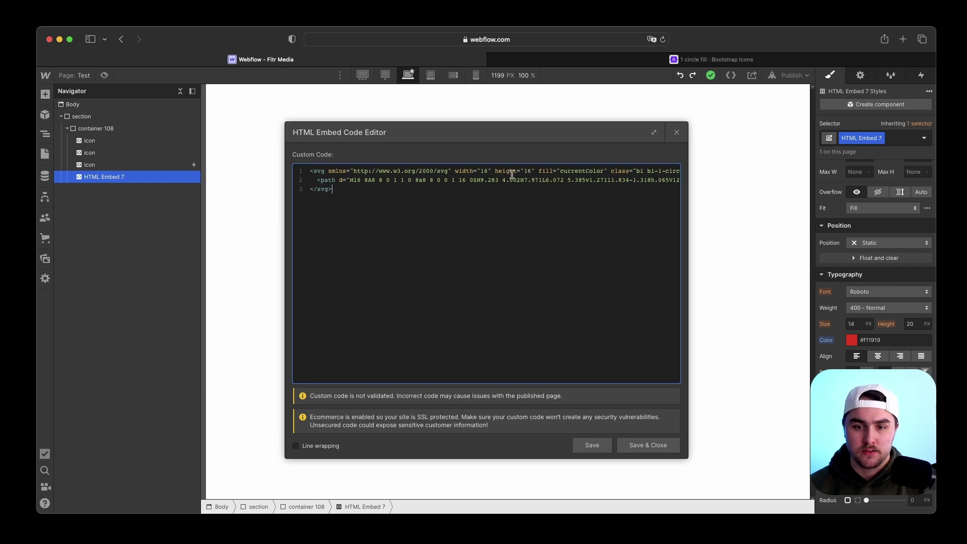
Change the SVG width and height from 16 to 100% and save the embed.
{"action": "double_click", "coordinate": [483, 171]}
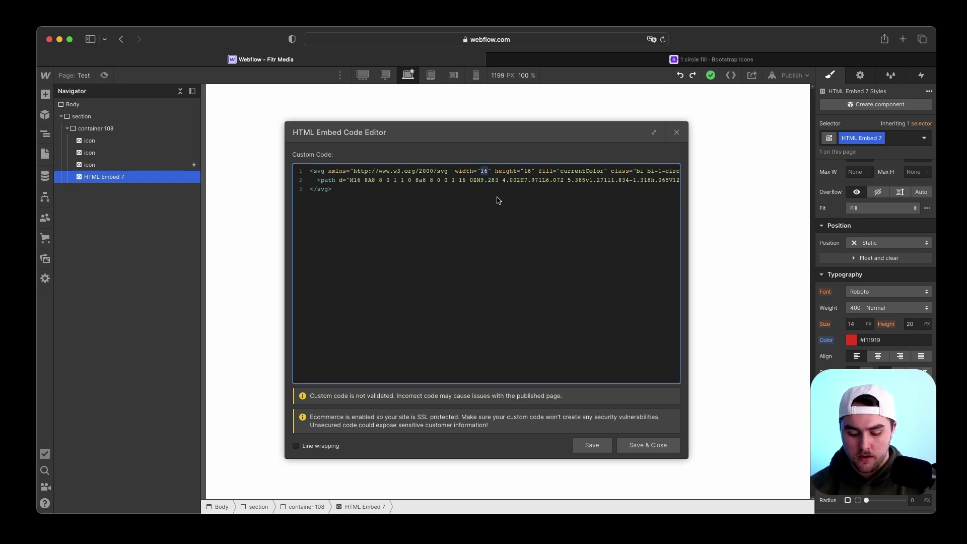
{"action": "type", "text": "100%"}
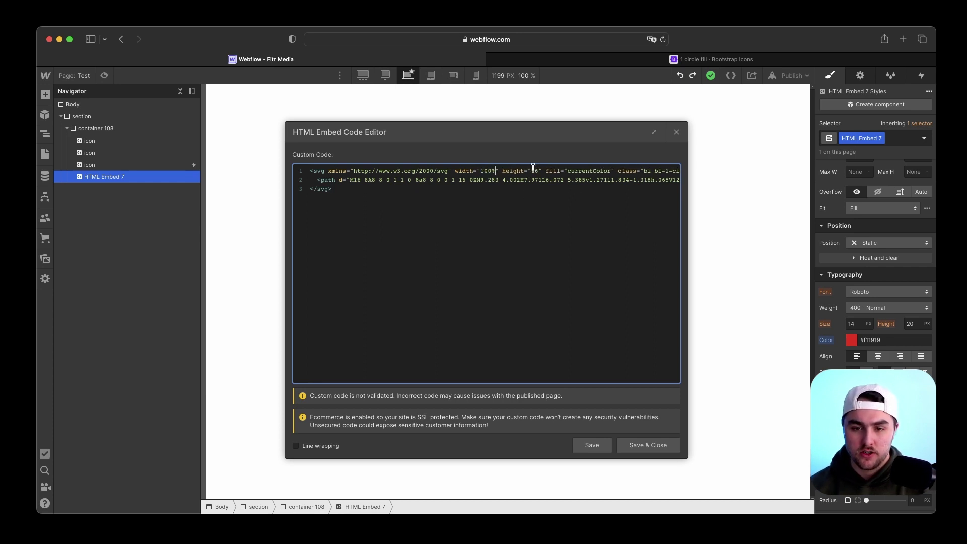
{"action": "double_click", "coordinate": [534, 171]}
{"action": "type", "text": "100%"}
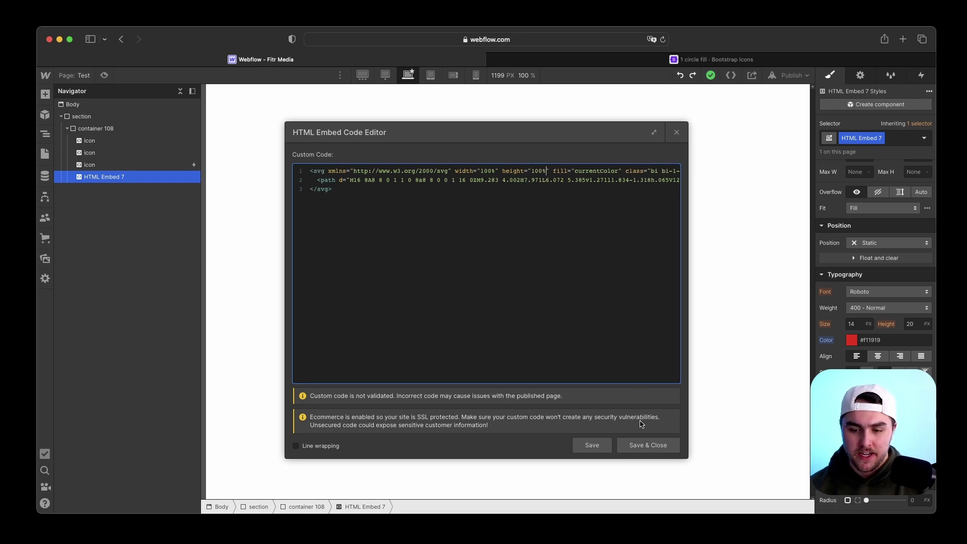
{"action": "left_click", "coordinate": [647, 445]}
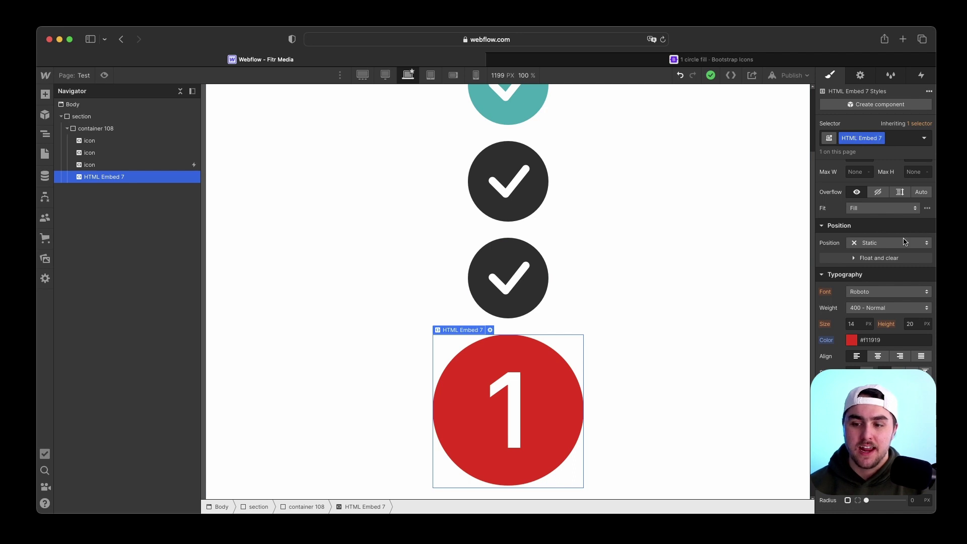
Give HTML Embed 7 a 3rem width and 3rem height, then reopen its SVG code.
{"action": "scroll", "coordinate": [877, 259], "scroll_direction": "up", "scroll_amount": 4}
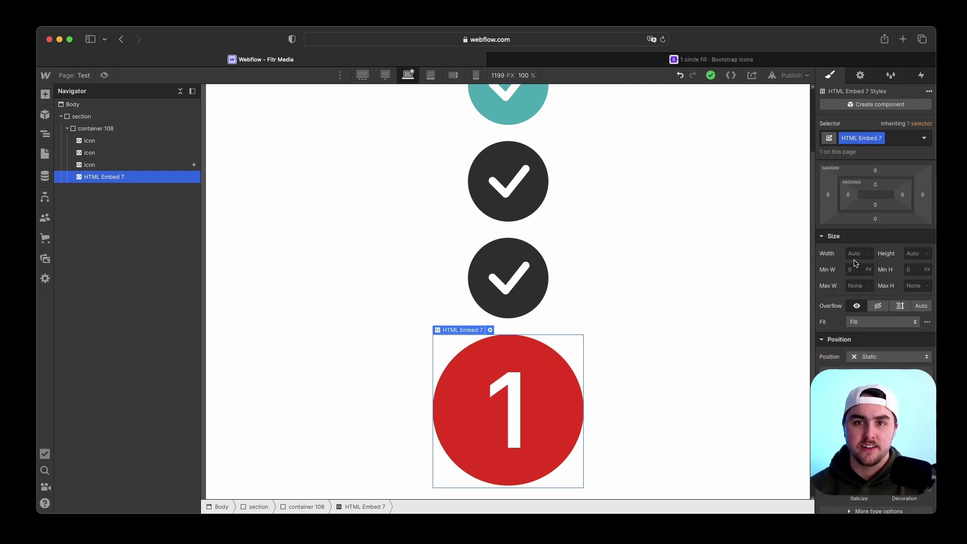
{"action": "left_click", "coordinate": [858, 254]}
{"action": "type", "text": "3rem"}
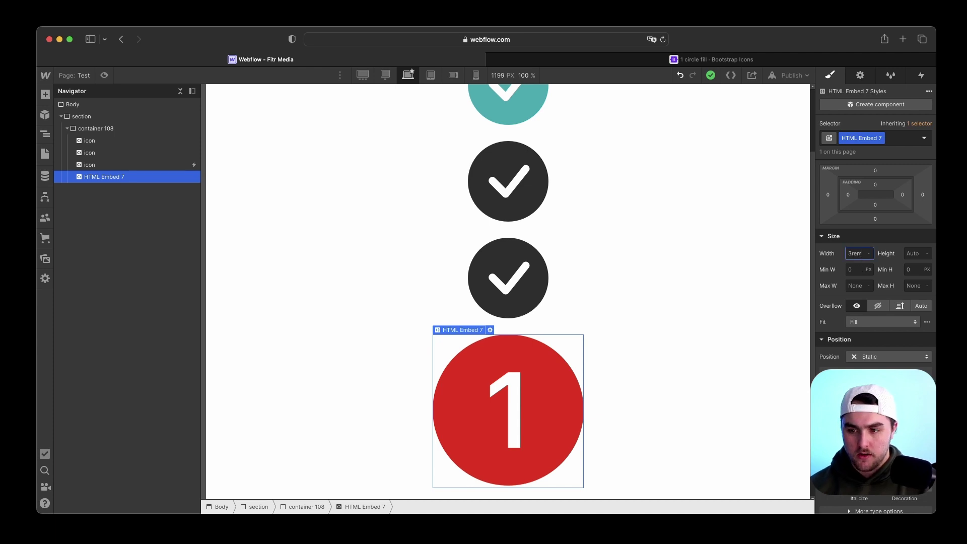
{"action": "key", "text": "Return"}
{"action": "key", "text": "Tab"}
{"action": "type", "text": "3rem"}
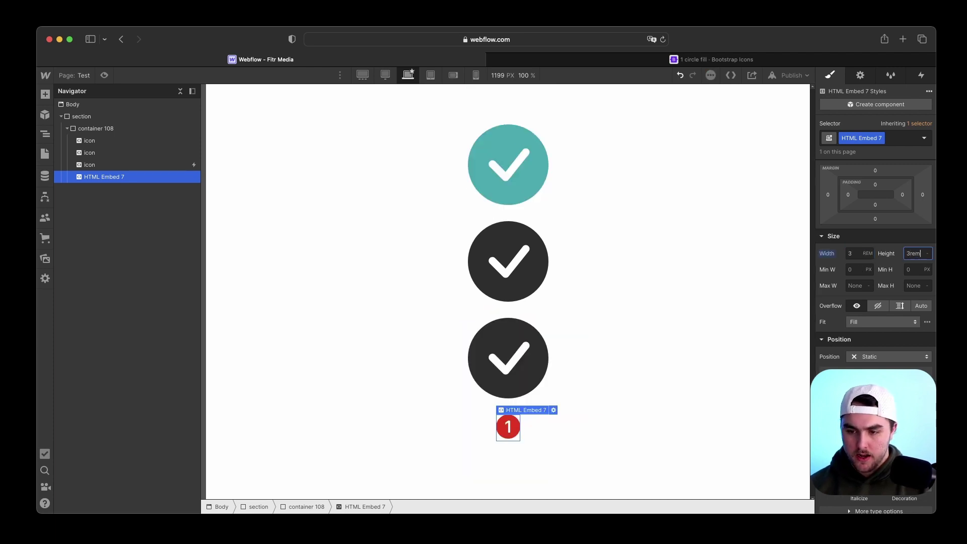
{"action": "key", "text": "Return"}
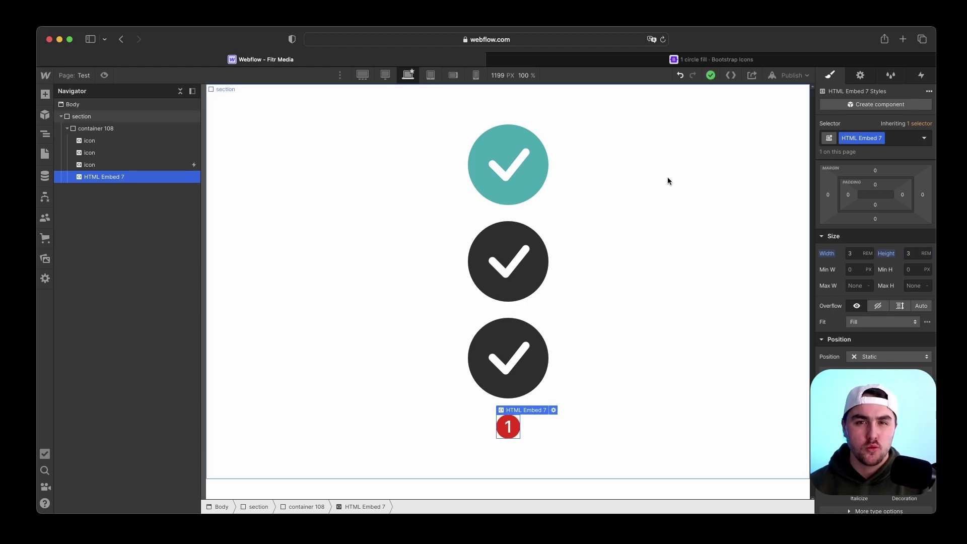
{"action": "left_click", "coordinate": [554, 411]}
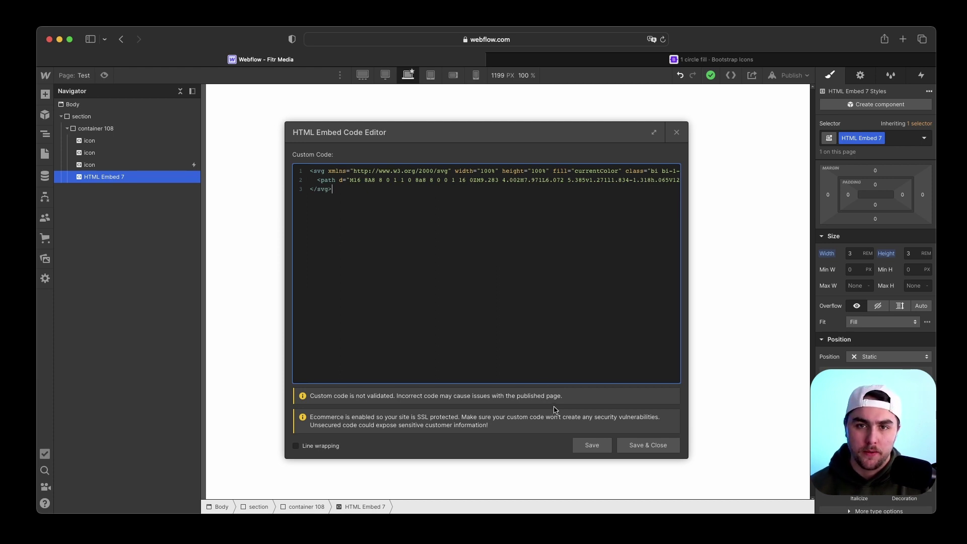
Verify the SVG uses fill="currentColor", then save and close the embed code.
{"action": "scroll", "coordinate": [447, 224], "scroll_direction": "right", "scroll_amount": 3}
{"action": "scroll", "coordinate": [447, 223], "scroll_direction": "right", "scroll_amount": 1}
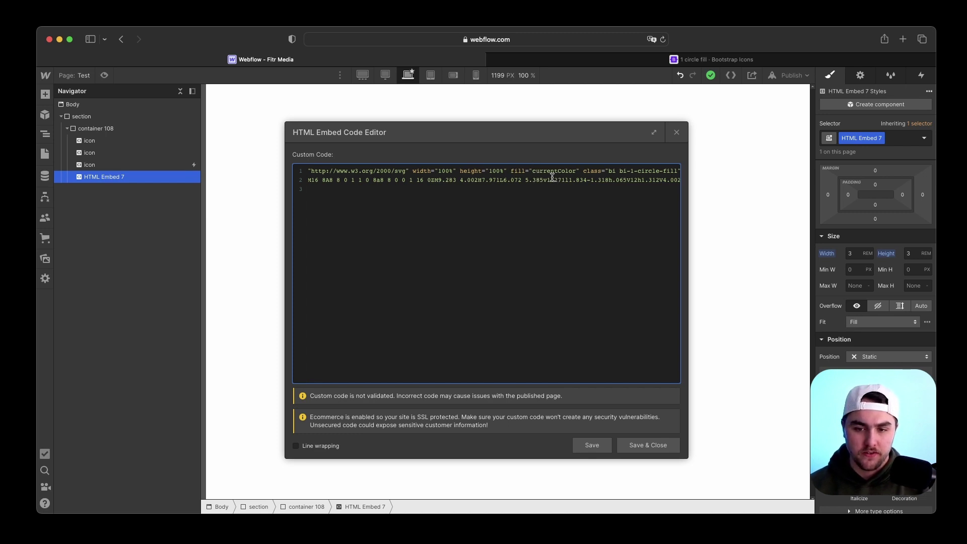
{"action": "left_click_drag", "start_coordinate": [532, 171], "coordinate": [574, 174]}
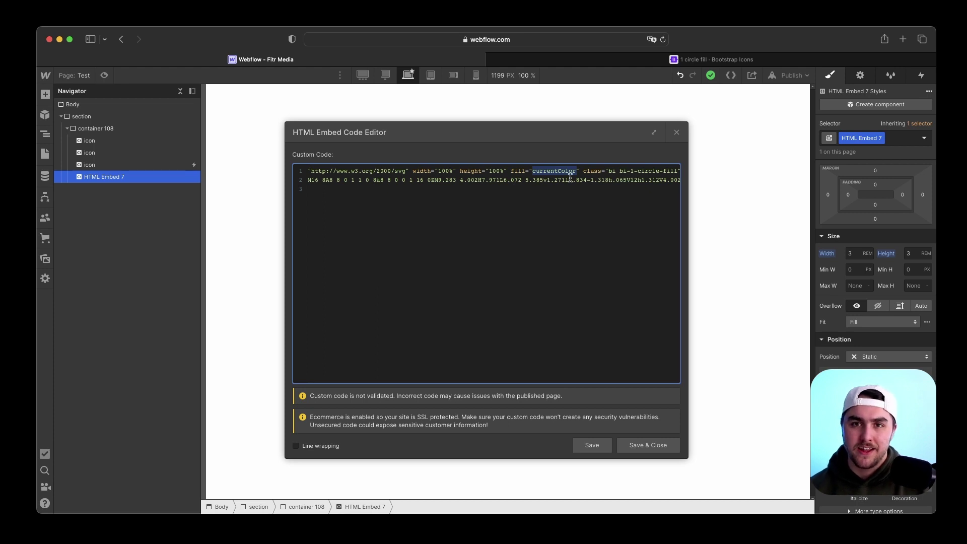
{"action": "key", "text": "super+Return"}
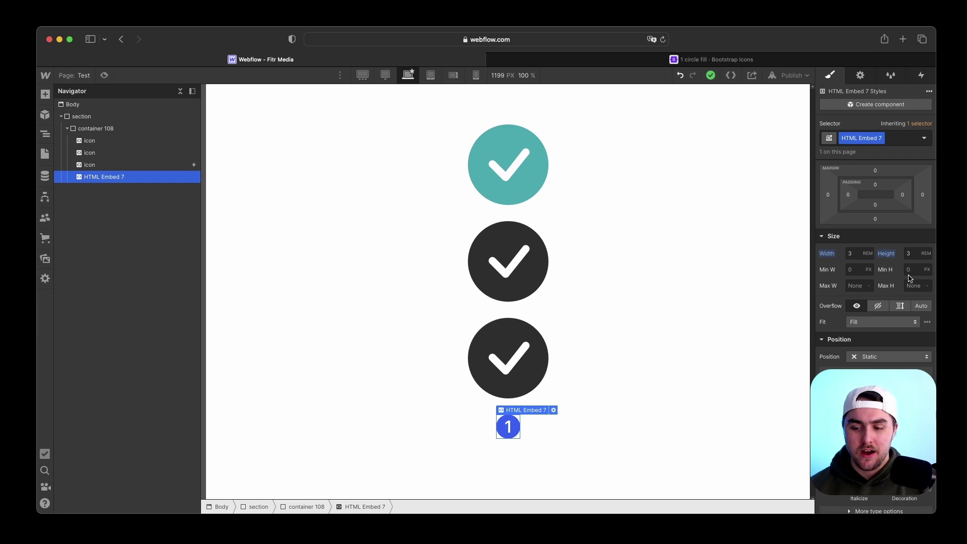
Set the embed's Hover state colour to #fbbc0e and preview the yellow hover.
{"action": "left_click", "coordinate": [924, 138]}
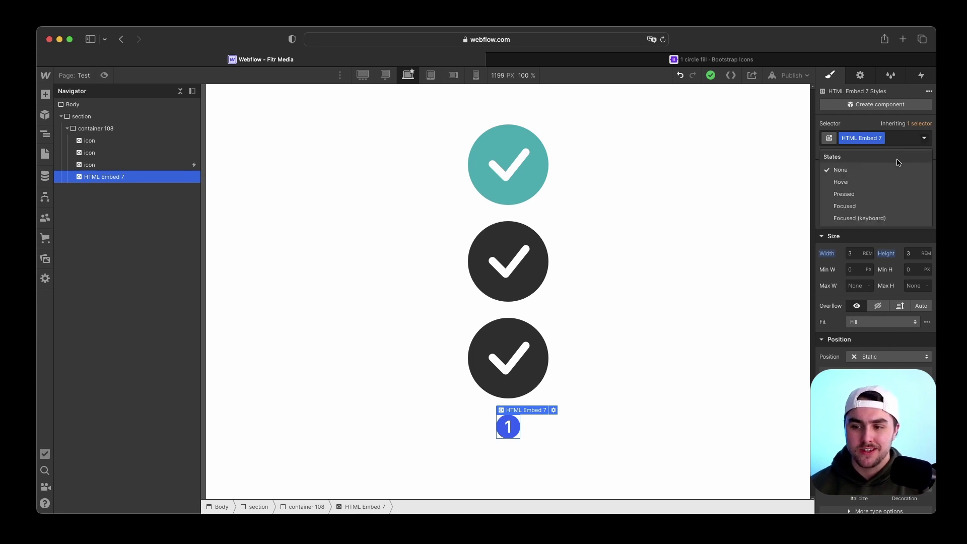
{"action": "left_click", "coordinate": [881, 179]}
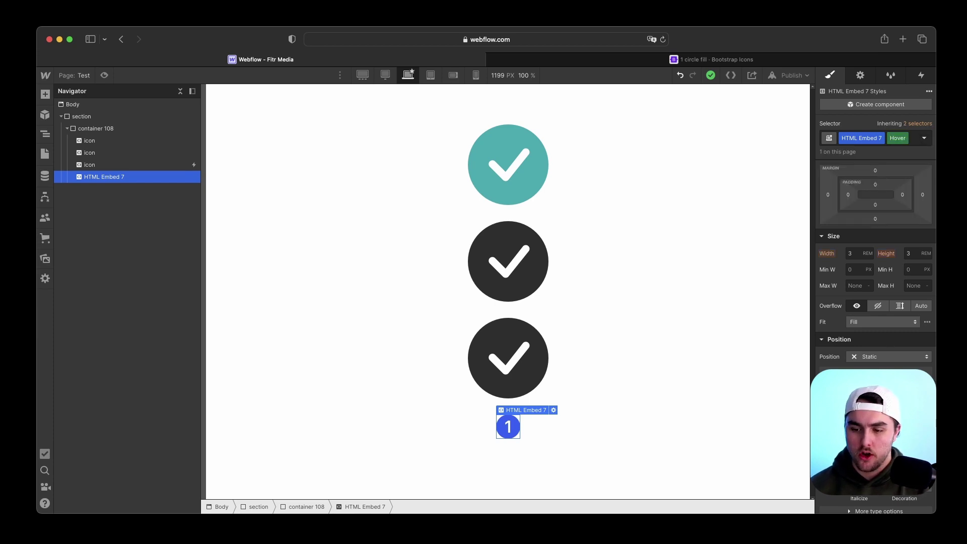
{"action": "left_click", "coordinate": [866, 454]}
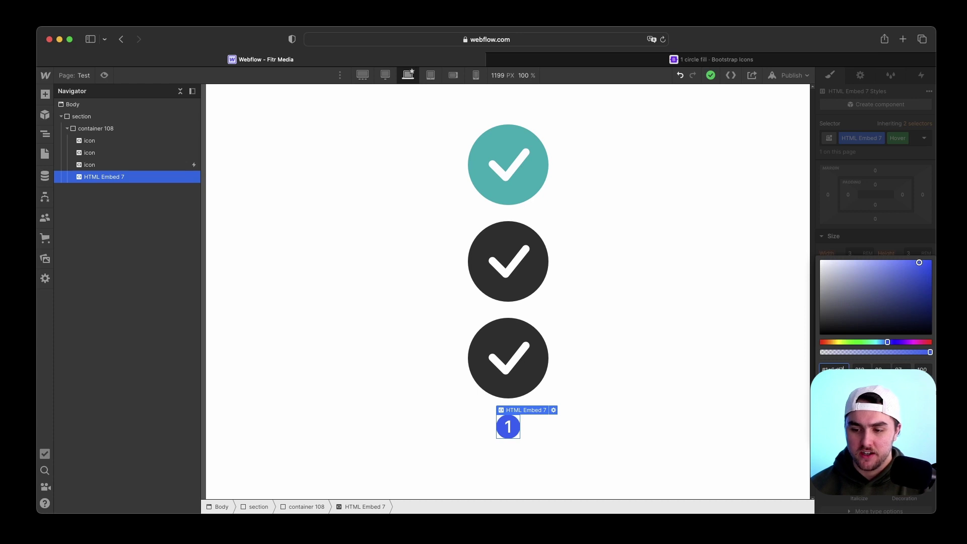
{"action": "type", "text": "#fbbc0e"}
{"action": "key", "text": "Escape"}
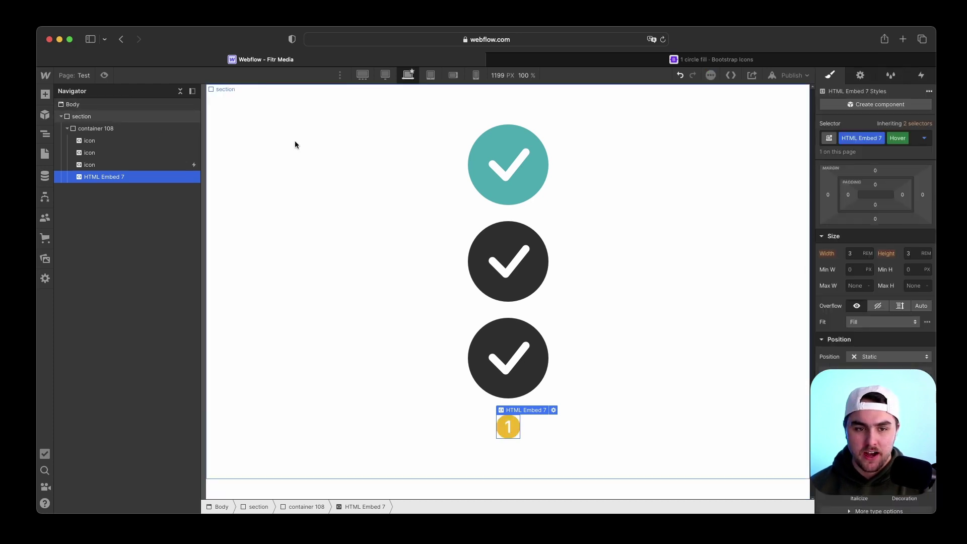
{"action": "left_click", "coordinate": [296, 145]}
{"action": "left_click", "coordinate": [107, 76]}
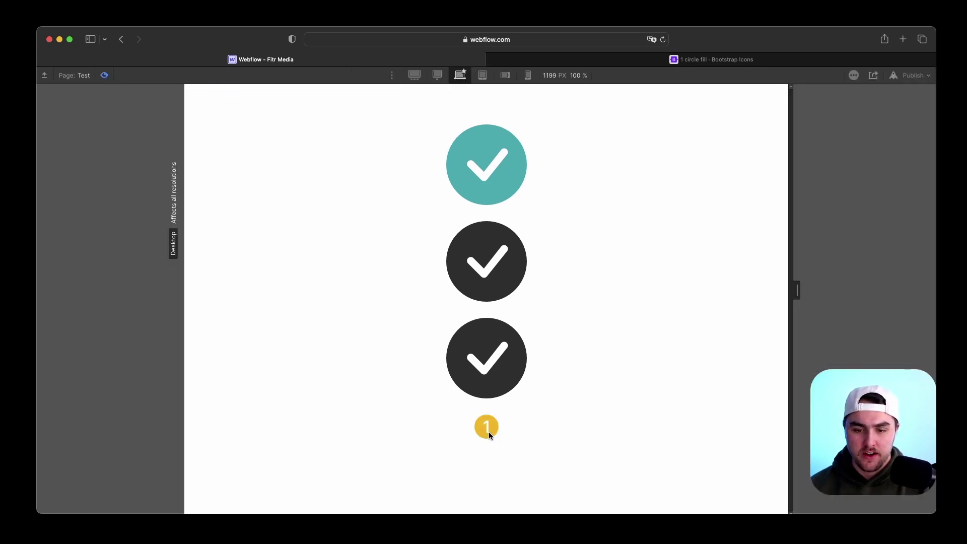
{"action": "left_click", "coordinate": [105, 75]}
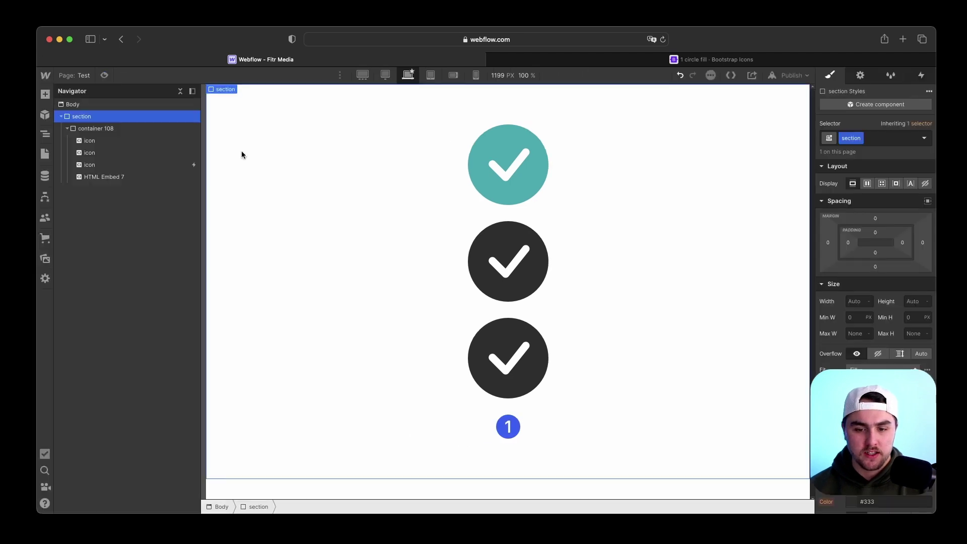
{"action": "left_click", "coordinate": [509, 427]}
{"action": "scroll", "coordinate": [876, 272], "scroll_direction": "down", "scroll_amount": 5}
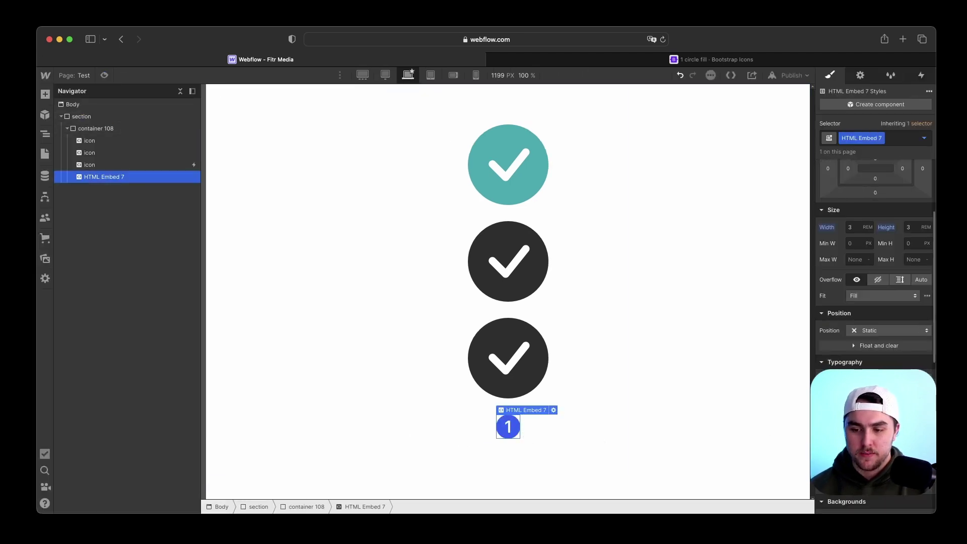
{"action": "scroll", "coordinate": [875, 272], "scroll_direction": "down", "scroll_amount": 4}
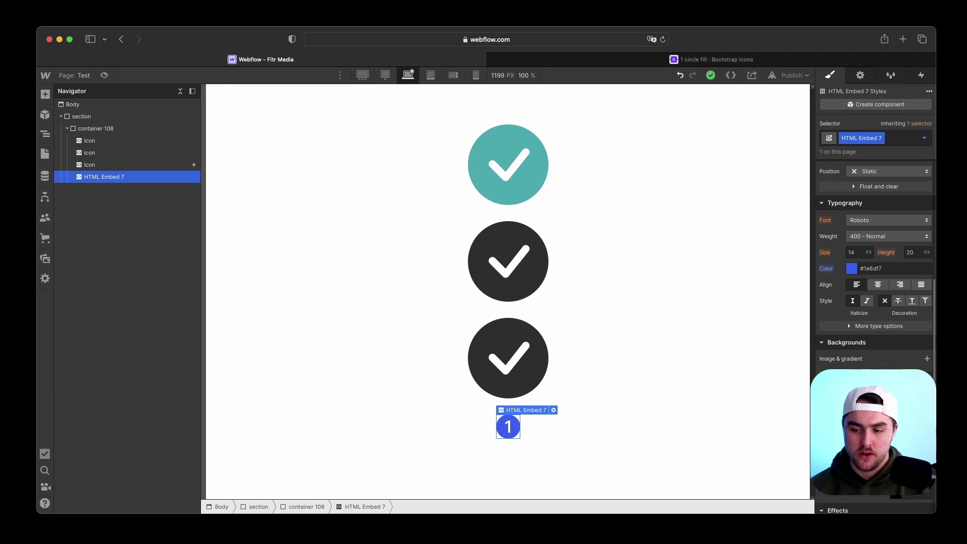
{"action": "left_click", "coordinate": [615, 407]}
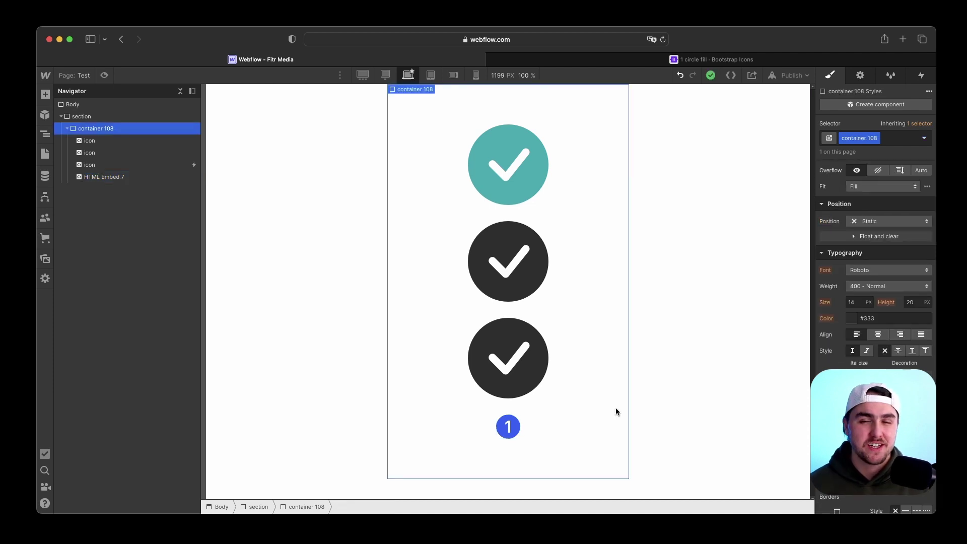